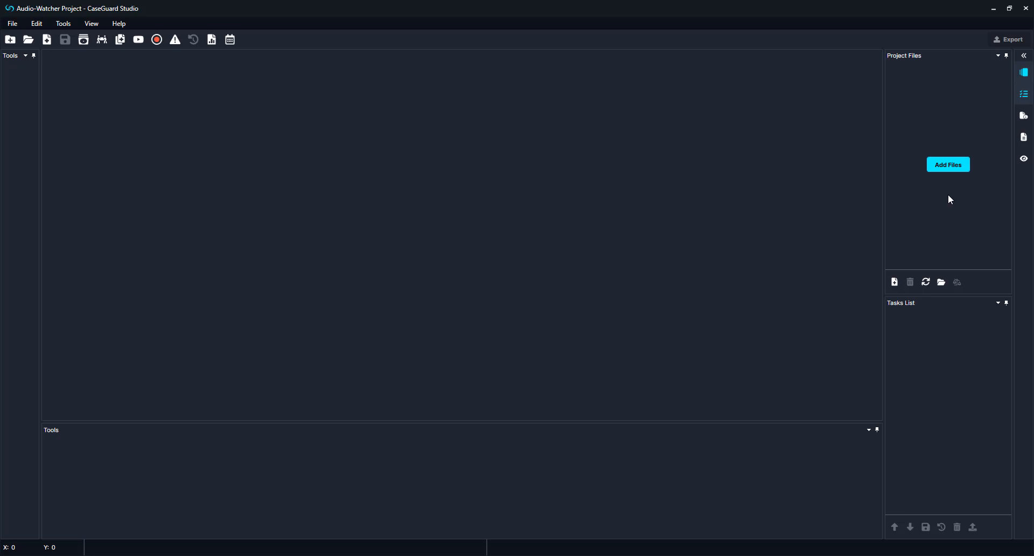
Show the Watcher pane and start a new watcher named "Names-SSN-Phone-Numbers"
left_click(1023, 160)
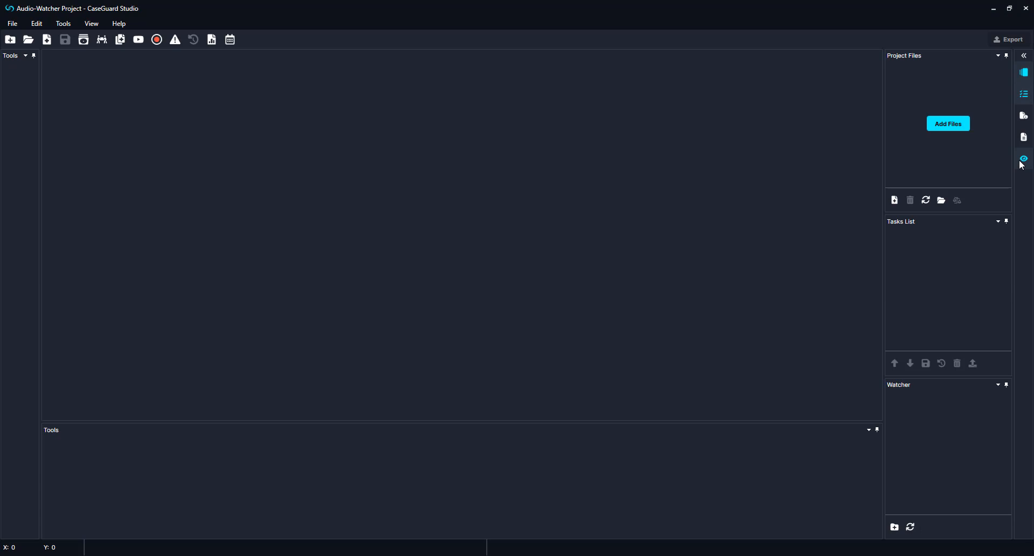
left_click(894, 527)
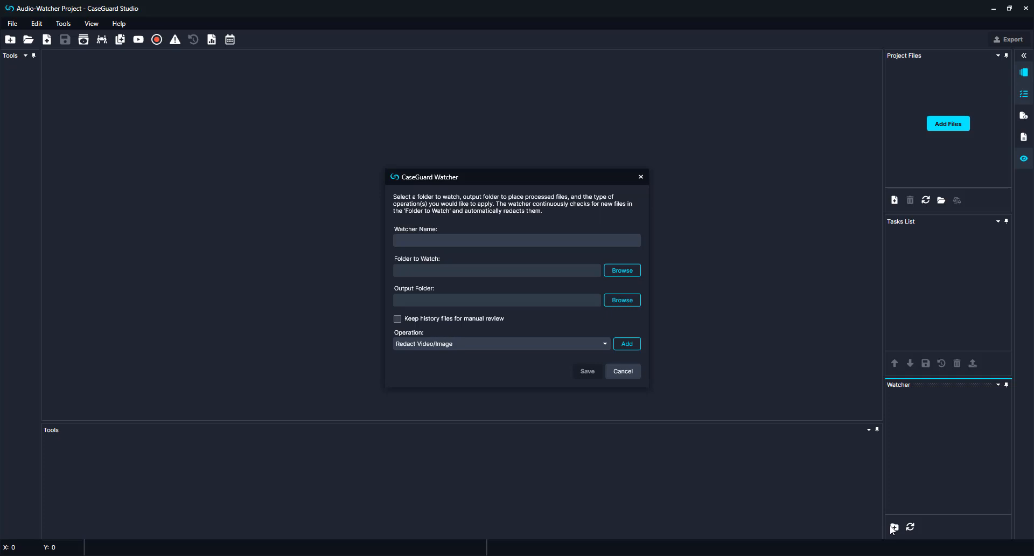
left_click(429, 237)
type("Names-SSN-Phone-Numbers")
Set the watcher's folder to watch to Audio Watcher Input and its output folder to Audio Watcher Output, both on the Desktop
left_click(625, 269)
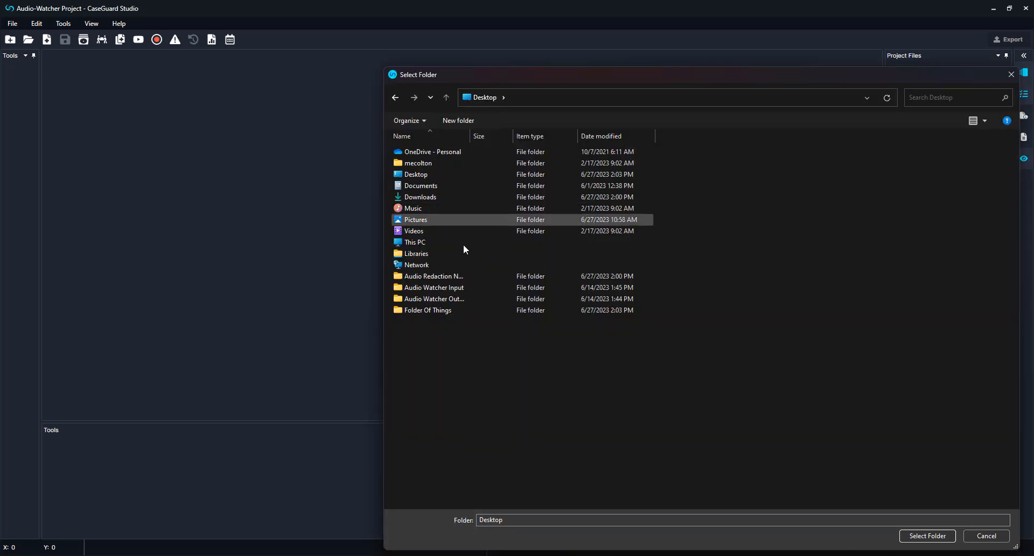
left_click(454, 287)
left_click(921, 536)
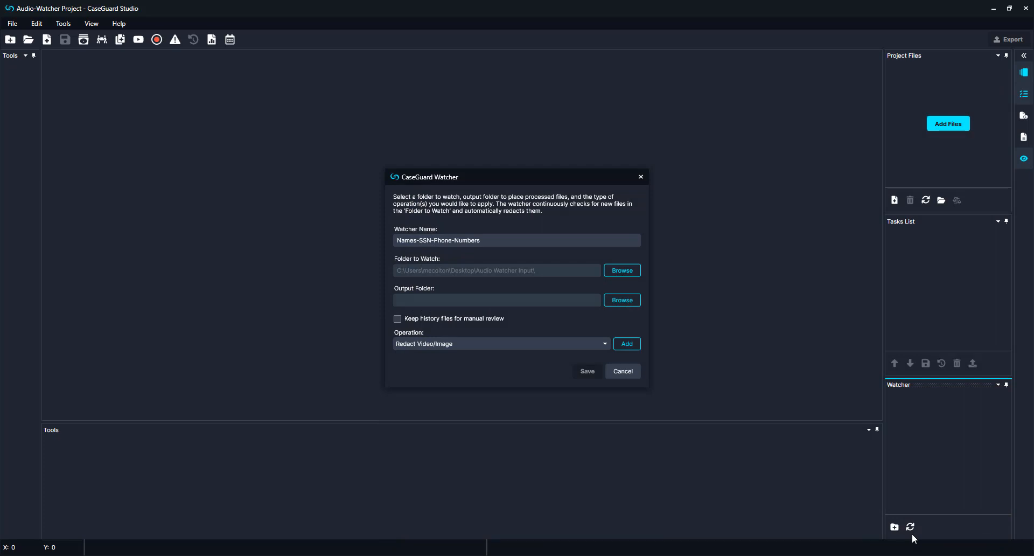
left_click(612, 302)
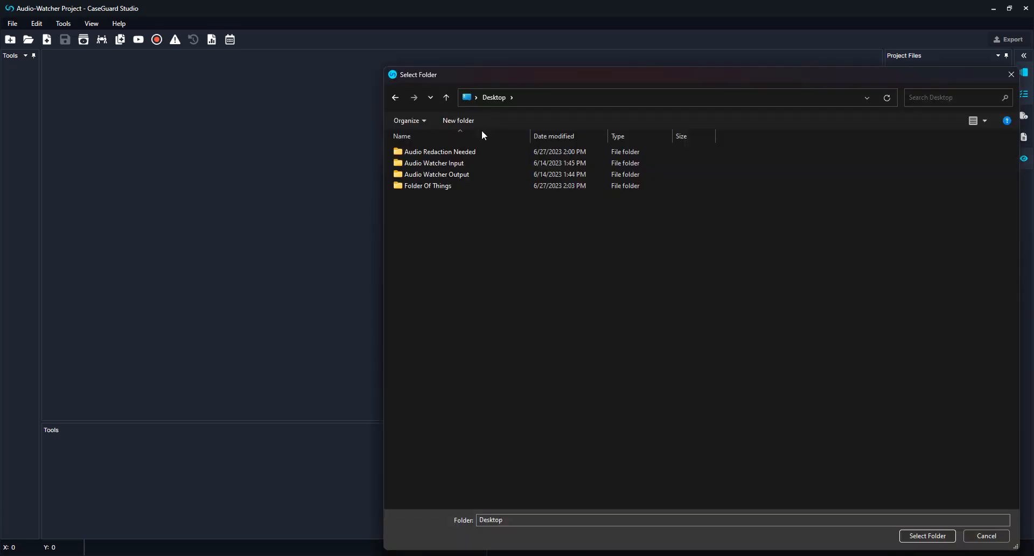
left_click(469, 174)
left_click(914, 536)
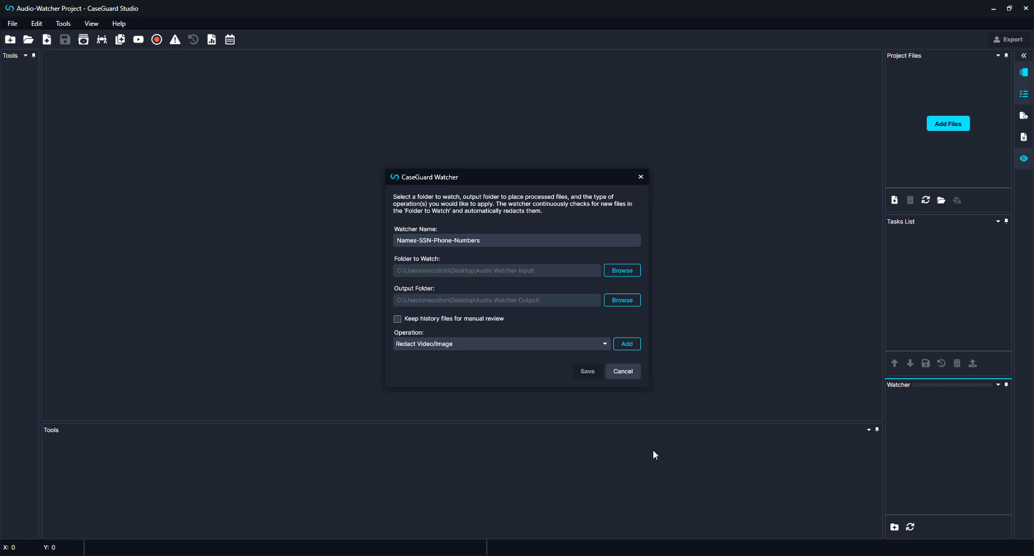
Choose Redact Audio as the watcher's operation and begin adding it
left_click(401, 341)
left_click(399, 370)
left_click(624, 346)
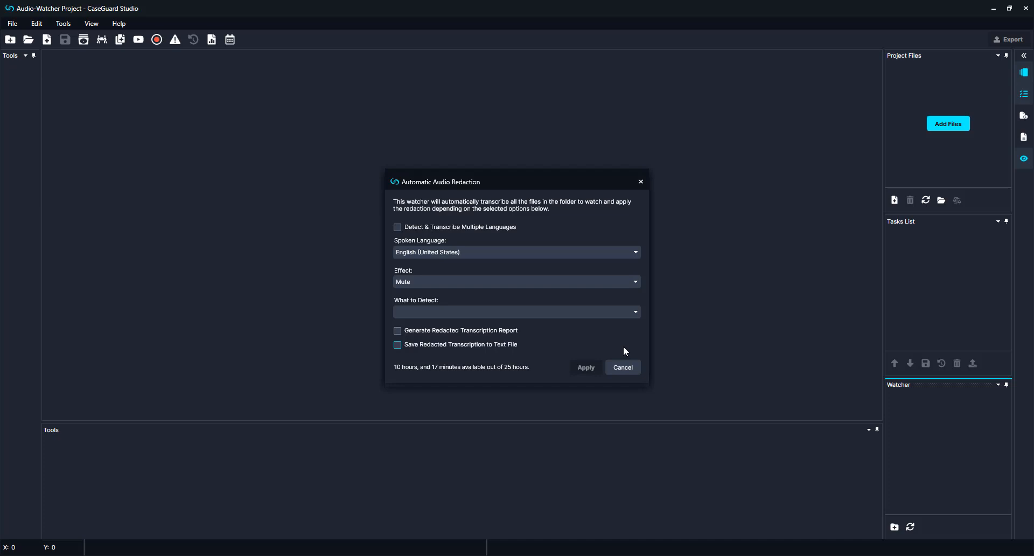
Set the spoken language to English (United States) and the effect to Mute, leaving multiple-language detection off
left_click(540, 252)
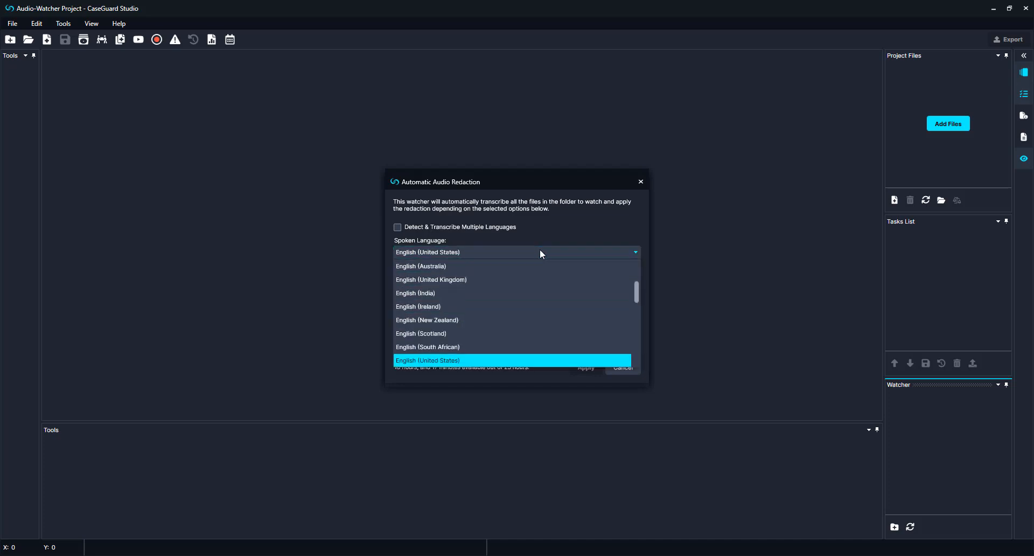
scroll(550, 289, "down", 4)
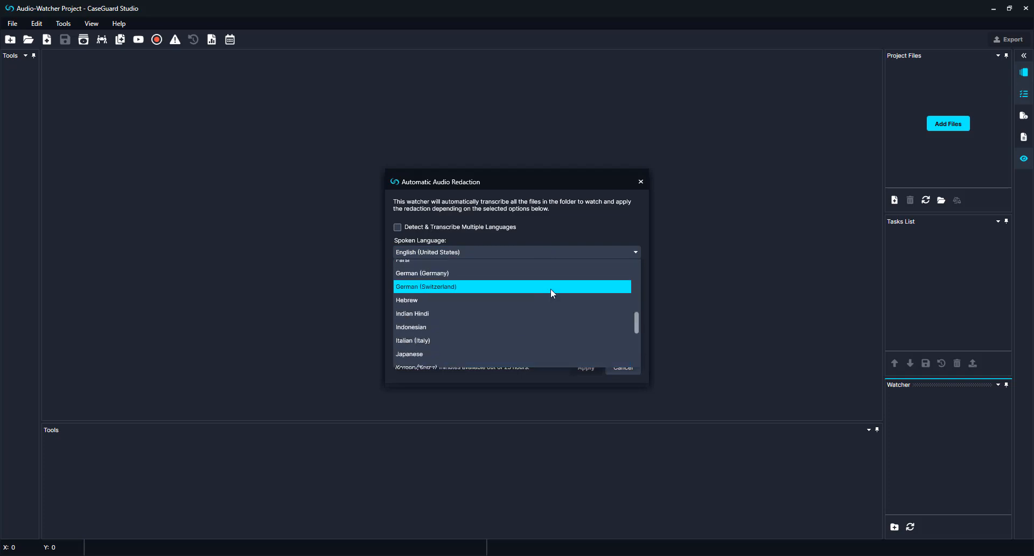
scroll(550, 289, "up", 3)
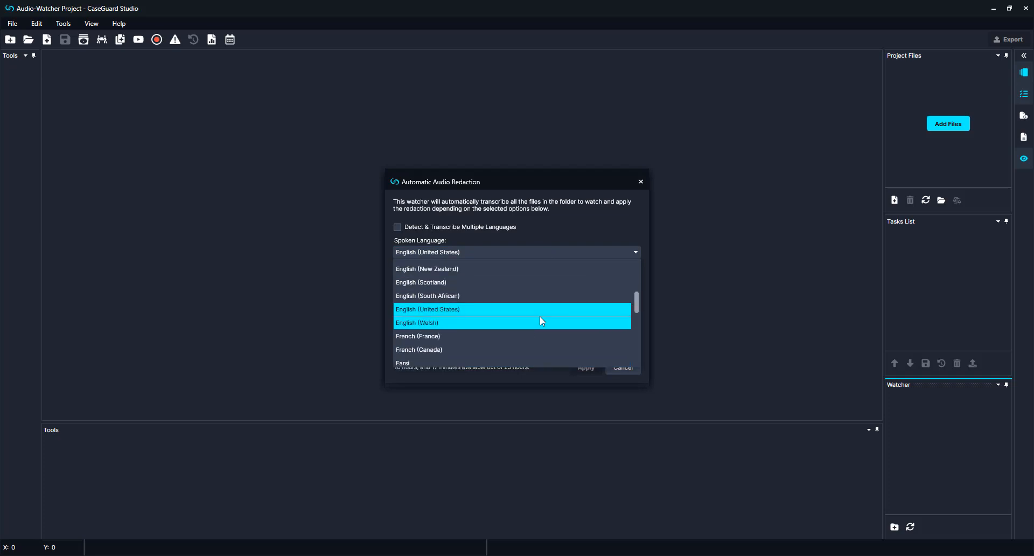
left_click(538, 309)
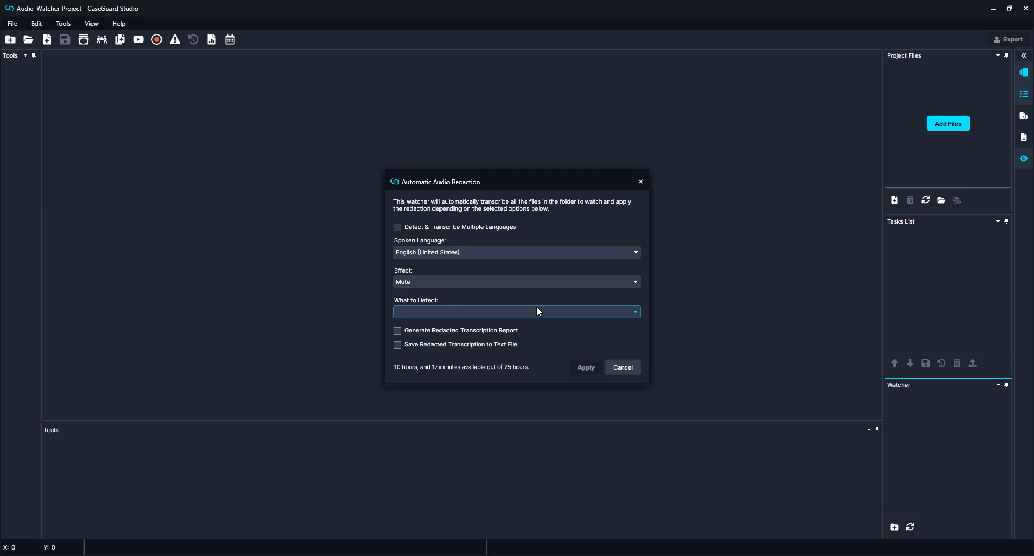
left_click(398, 227)
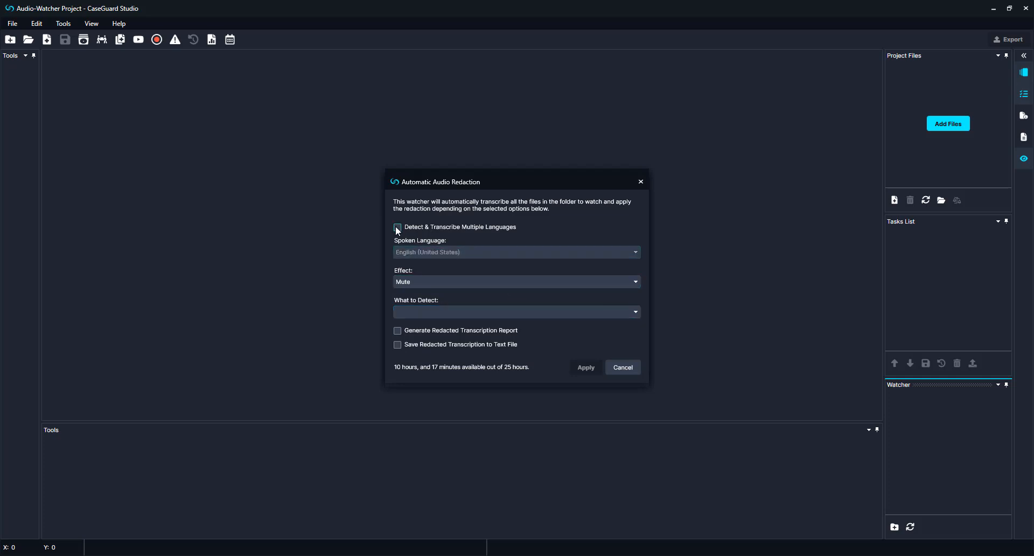
left_click(398, 228)
left_click(405, 283)
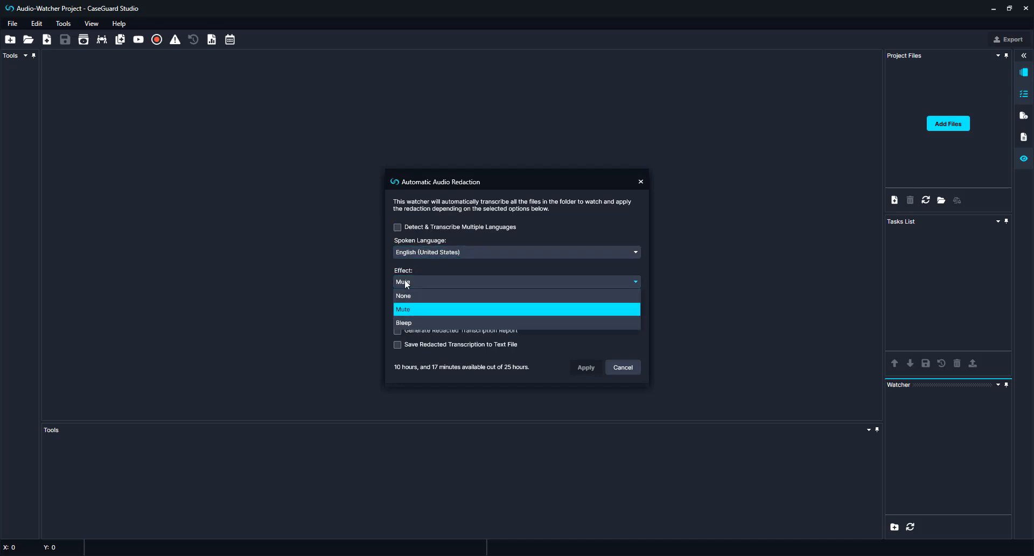
left_click(405, 310)
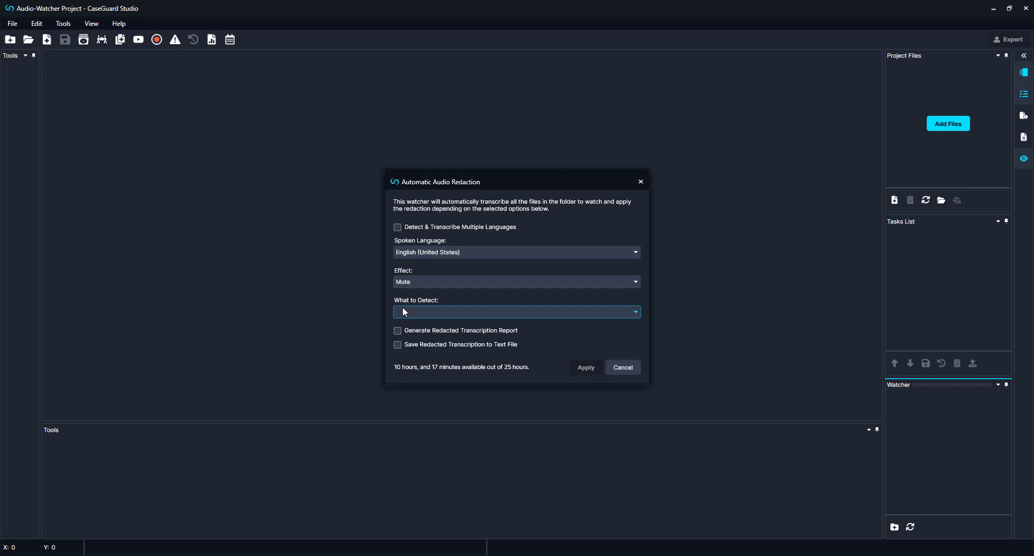
Set the audio redaction to detect Name, Phone and SSN / TIN, and save the watcher
left_click(403, 309)
left_click(400, 339)
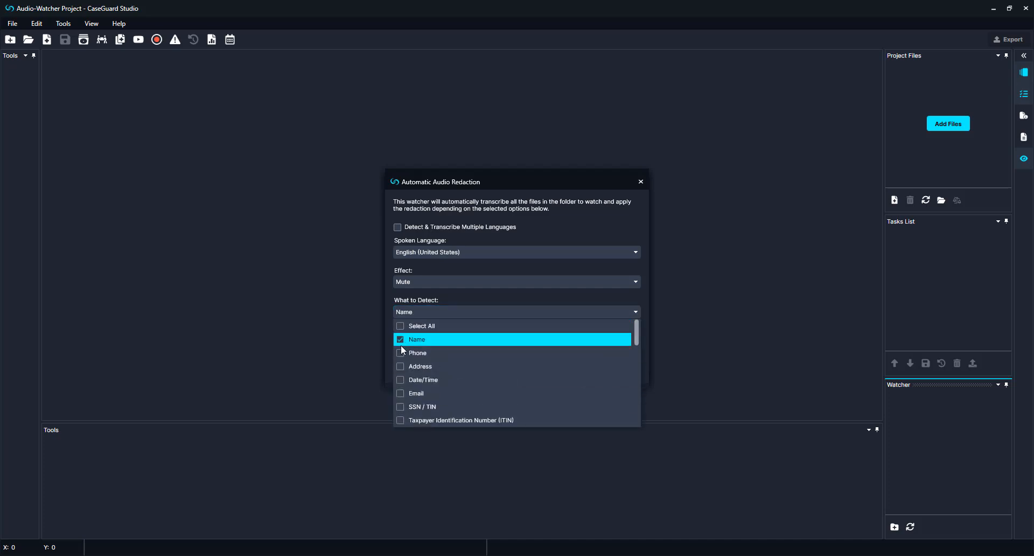
left_click(401, 353)
left_click(401, 407)
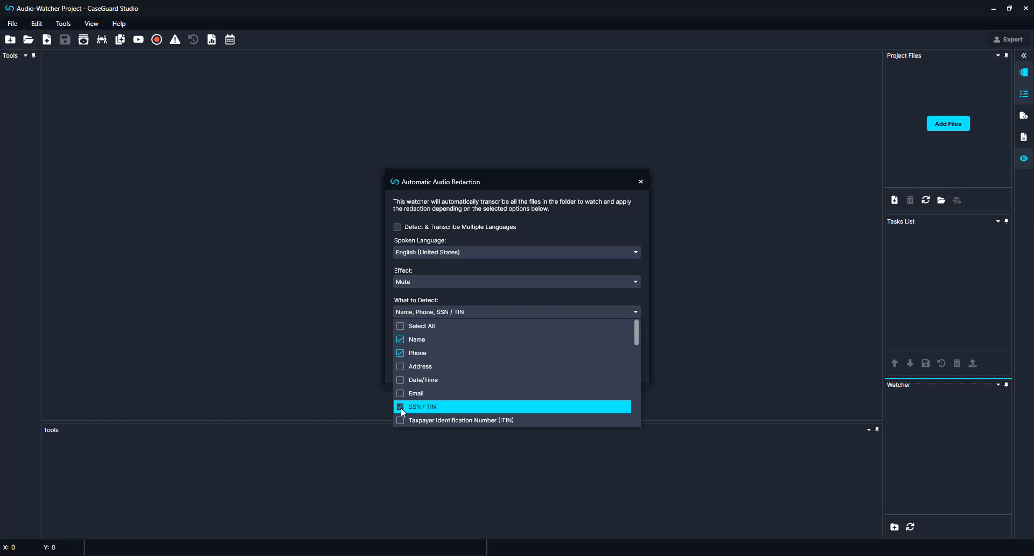
scroll(401, 408, "down", 5)
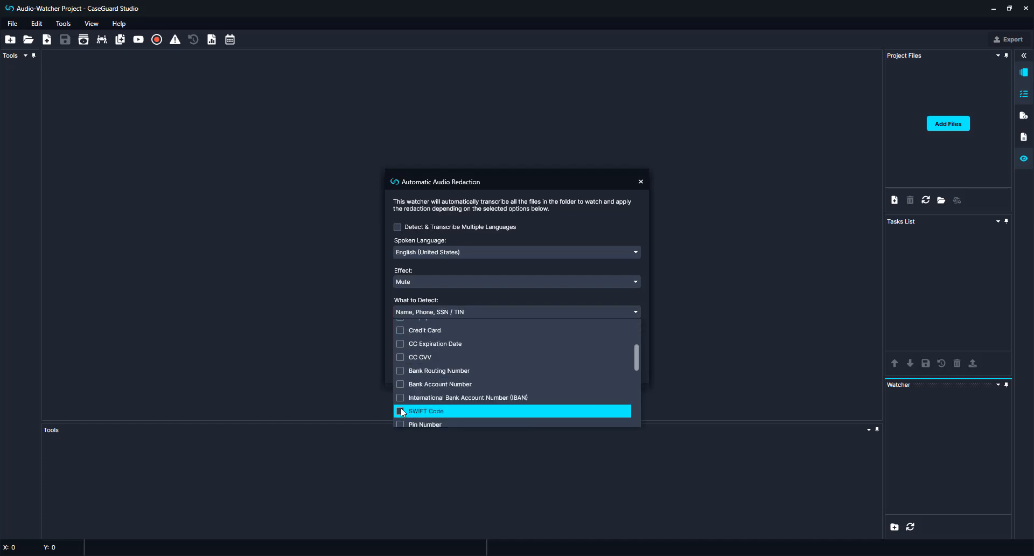
scroll(402, 413, "down", 1)
scroll(402, 413, "down", 4)
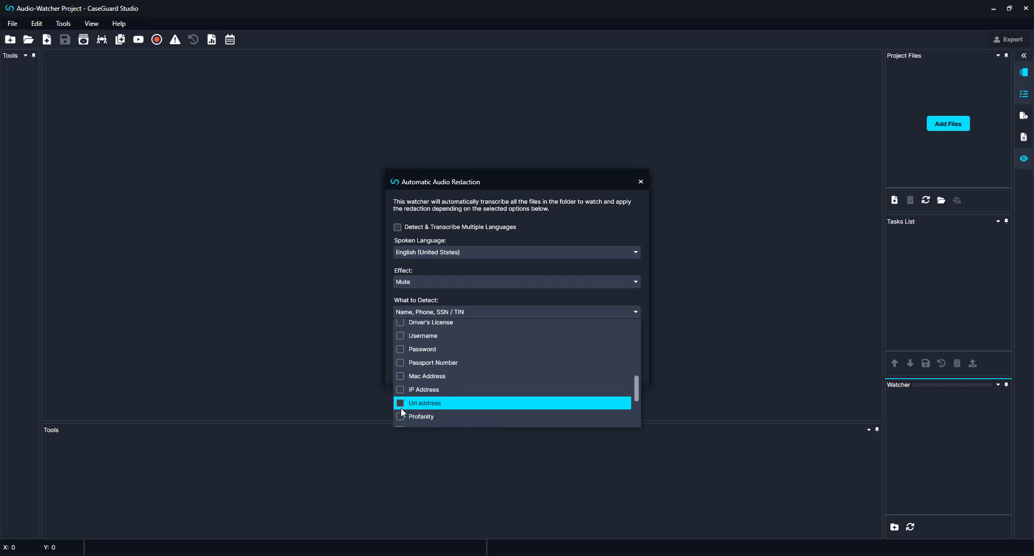
scroll(400, 407, "up", 10)
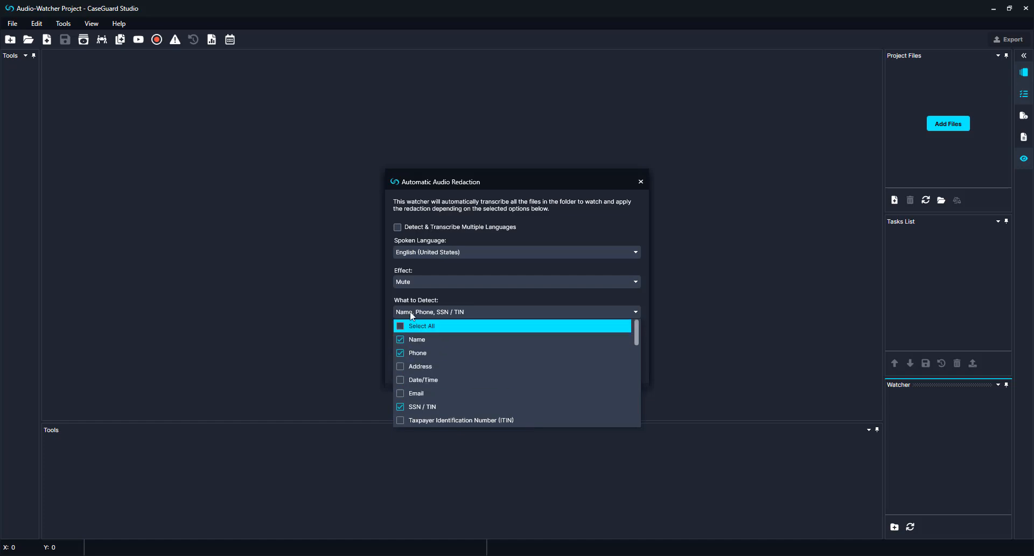
left_click(437, 297)
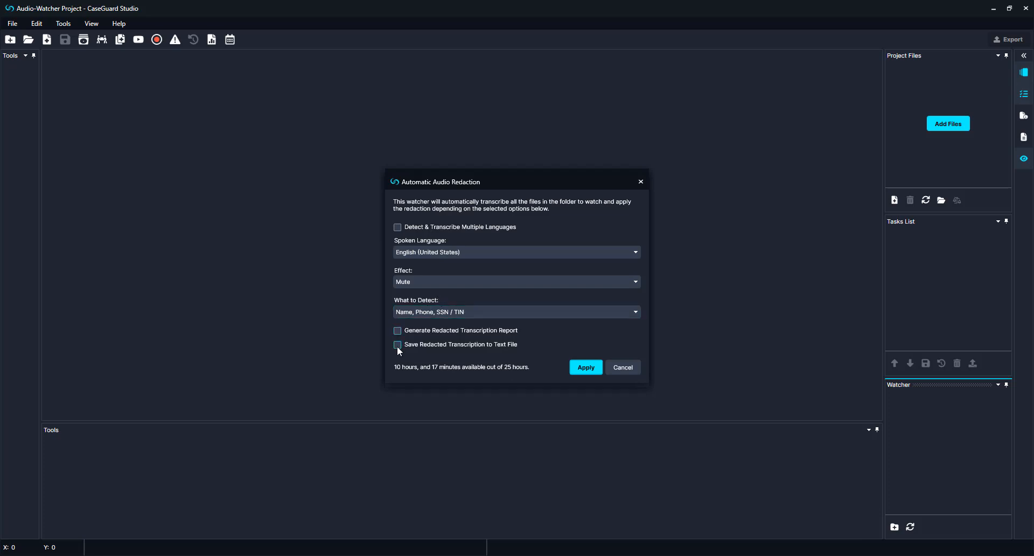
left_click(582, 367)
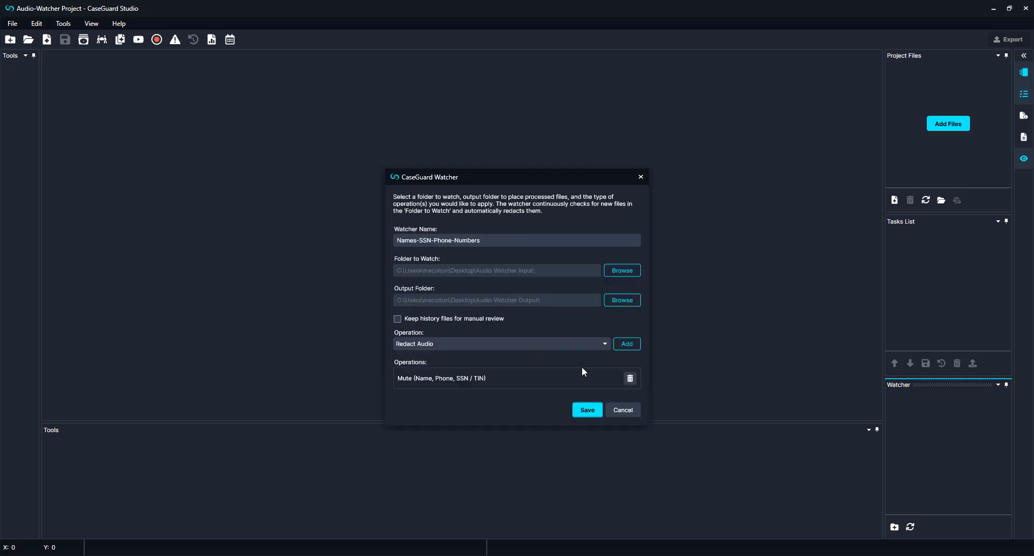
left_click(584, 408)
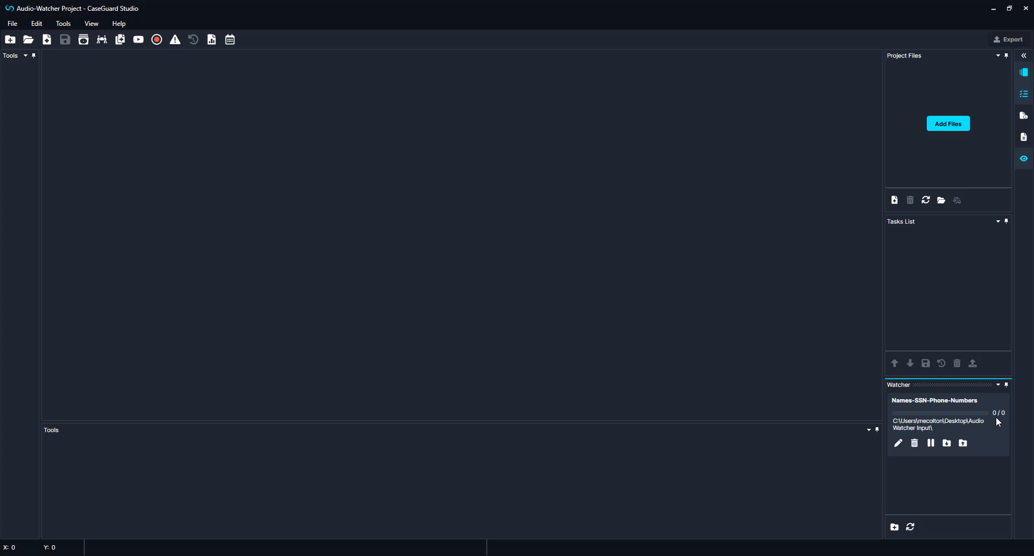
Open the watcher's input and output folders and paste the copied media files into Audio Watcher Input
left_click(947, 443)
left_click(963, 443)
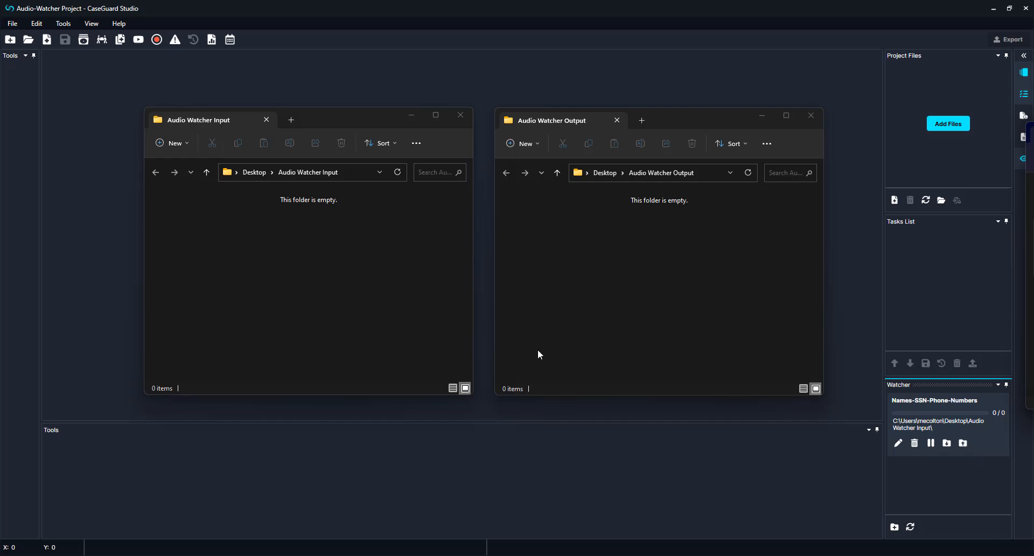
left_click(341, 290)
key("ctrl+v")
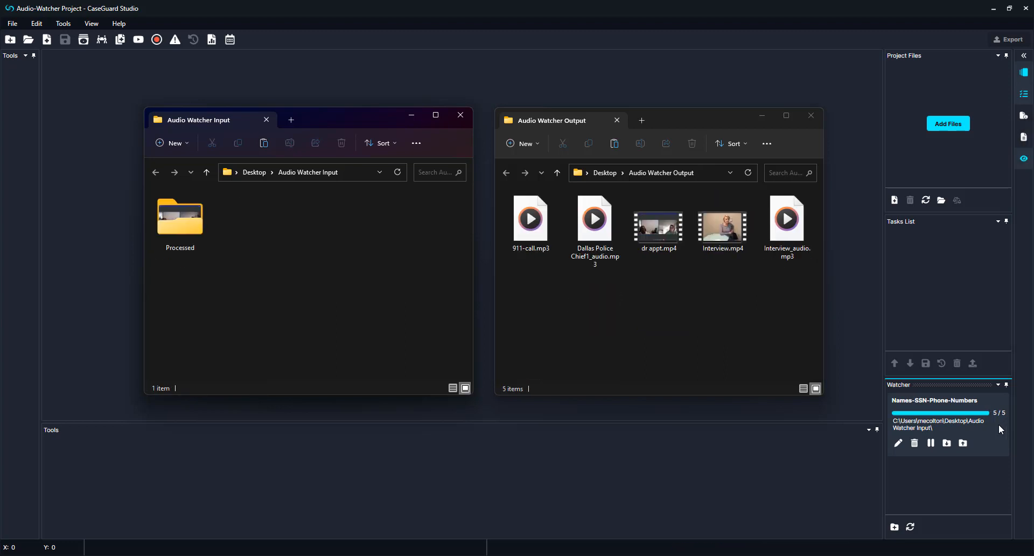
Check the original files in the Processed folder and listen to the redacted 911-call.mp3 from Audio Watcher Output
double_click(172, 232)
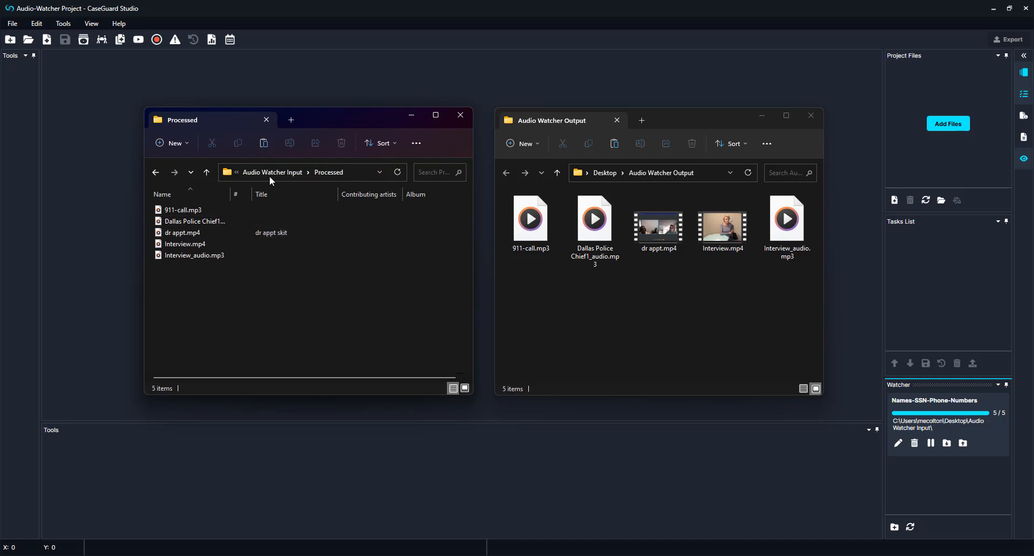
left_click(270, 175)
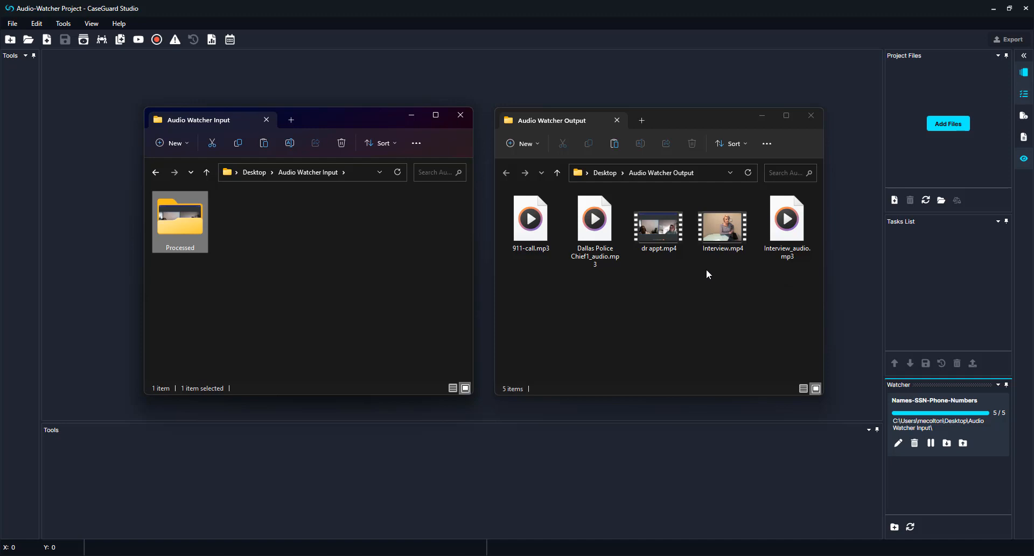
double_click(530, 220)
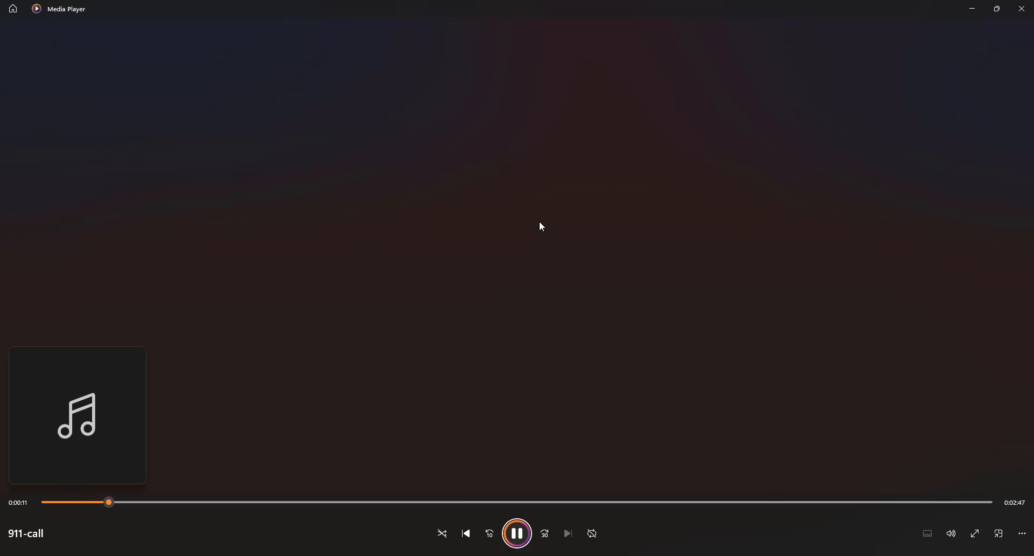
key("space")
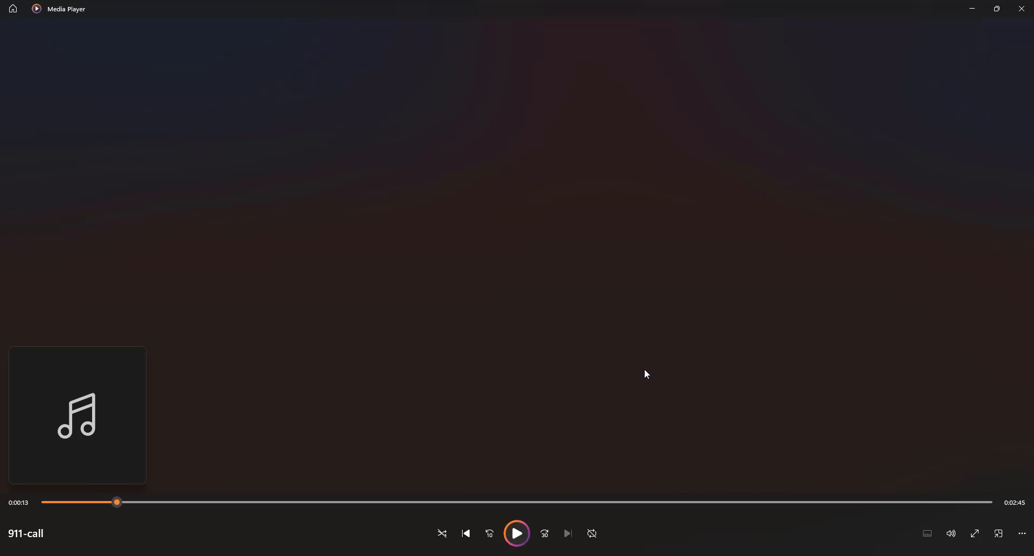
left_click(1025, 7)
Paste the Audio Redaction Needed folder into Audio Watcher Input and check the contents of the Processed folder
left_click(336, 309)
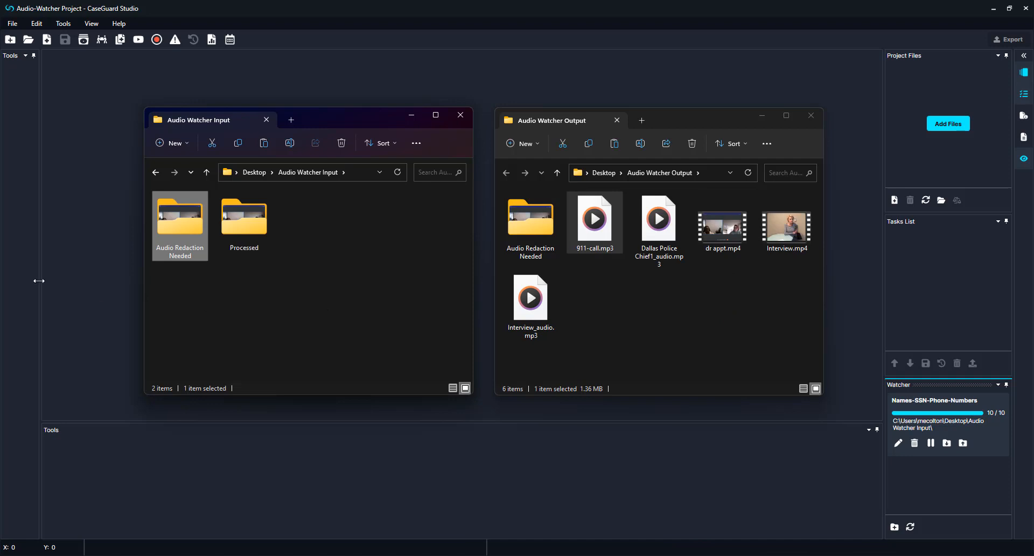
double_click(222, 228)
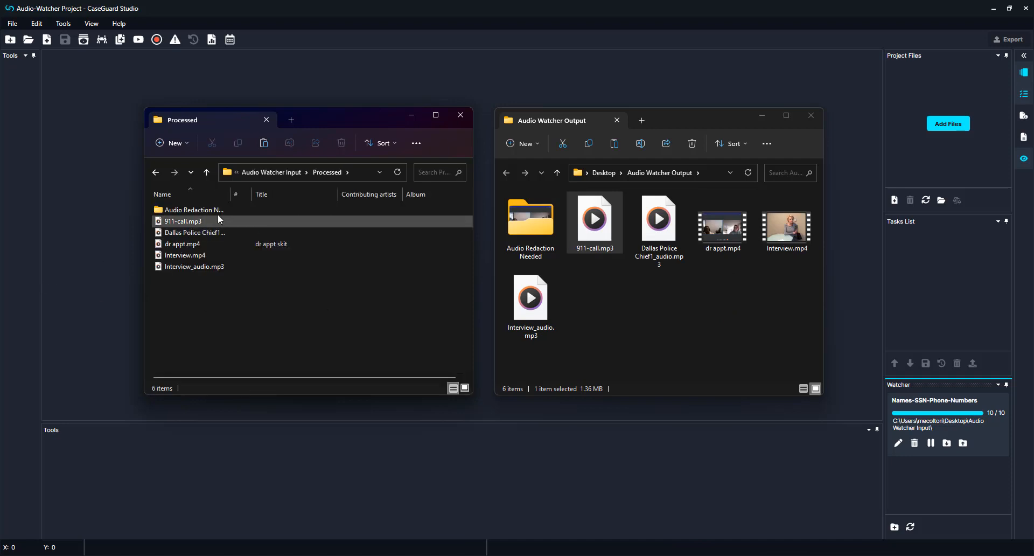
left_click(271, 171)
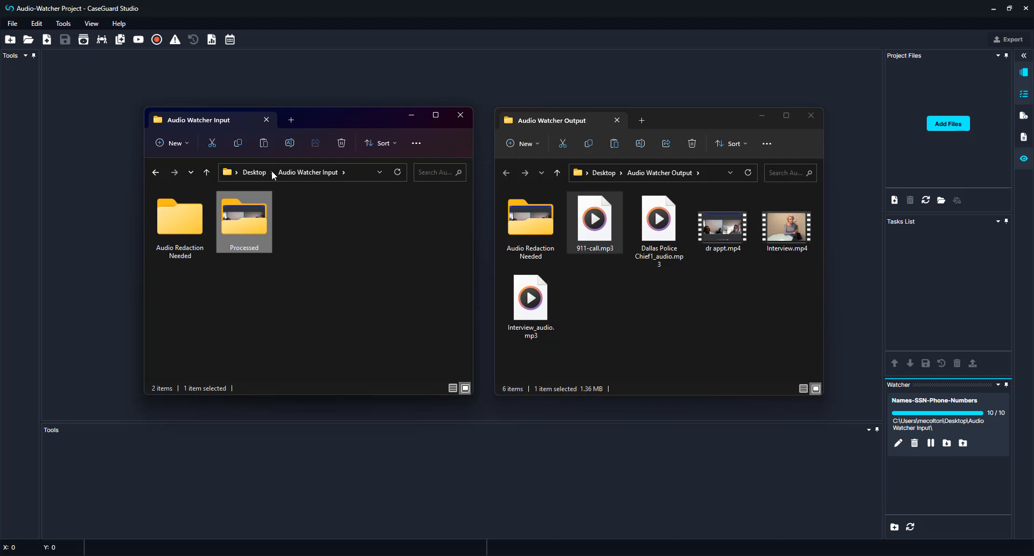
Inspect the Audio Redaction Needed folder inside Audio Watcher Input and delete it
double_click(199, 212)
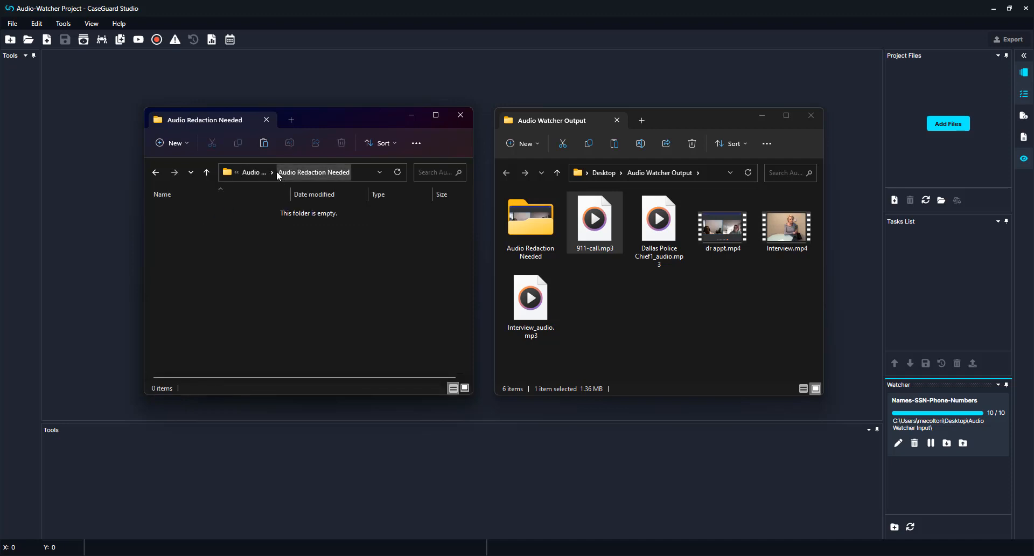
left_click(261, 172)
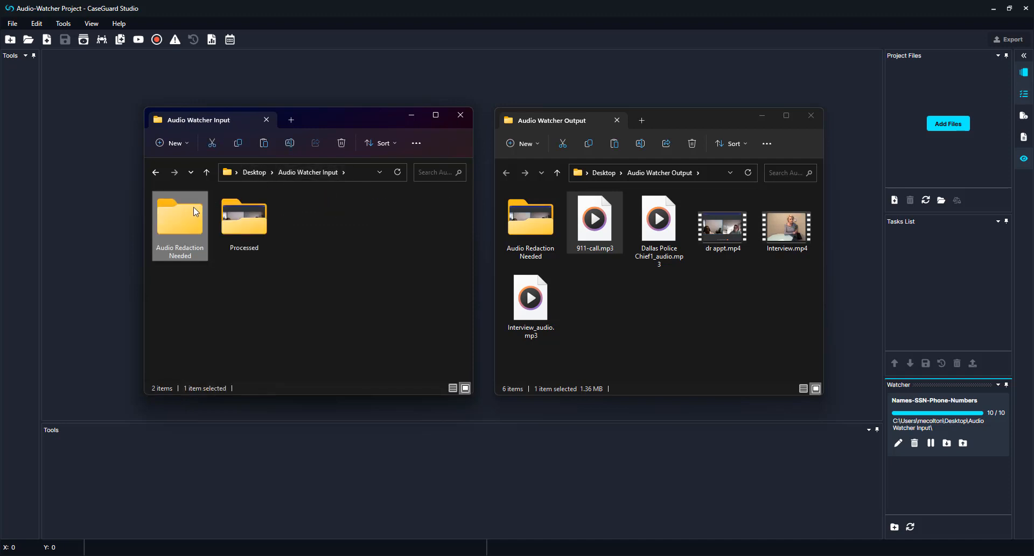
key("Delete")
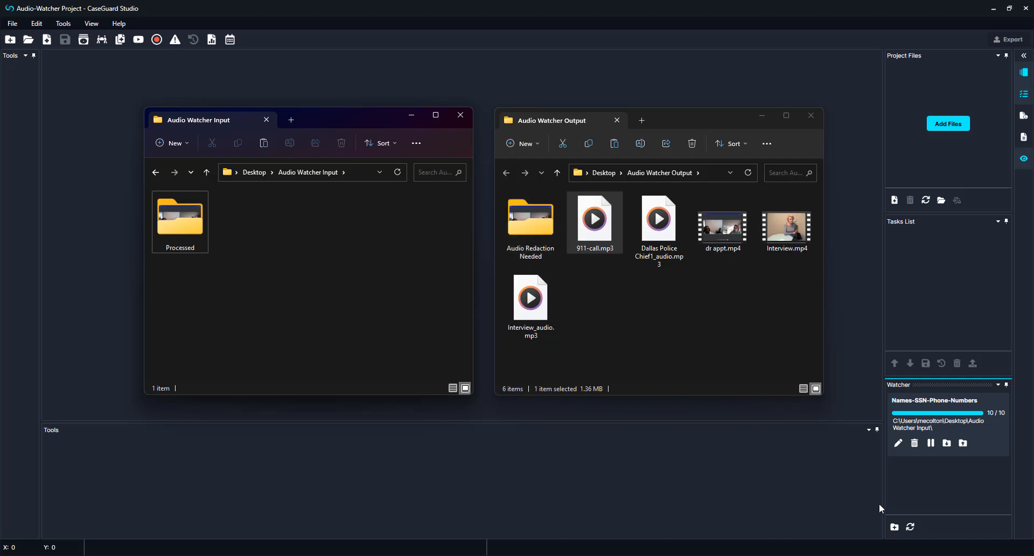
Open the setup for another watcher and review the operation types it offers
left_click(894, 528)
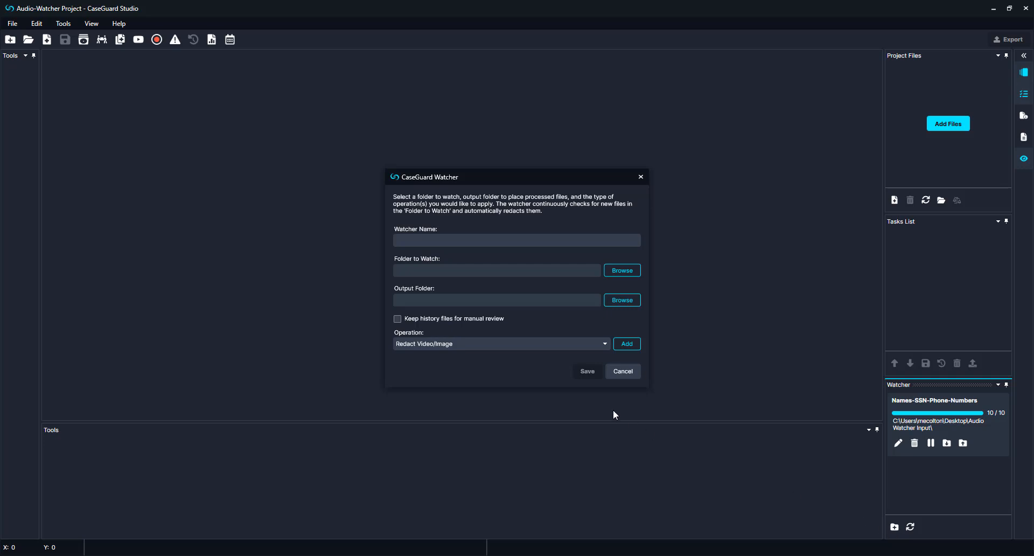
left_click(530, 347)
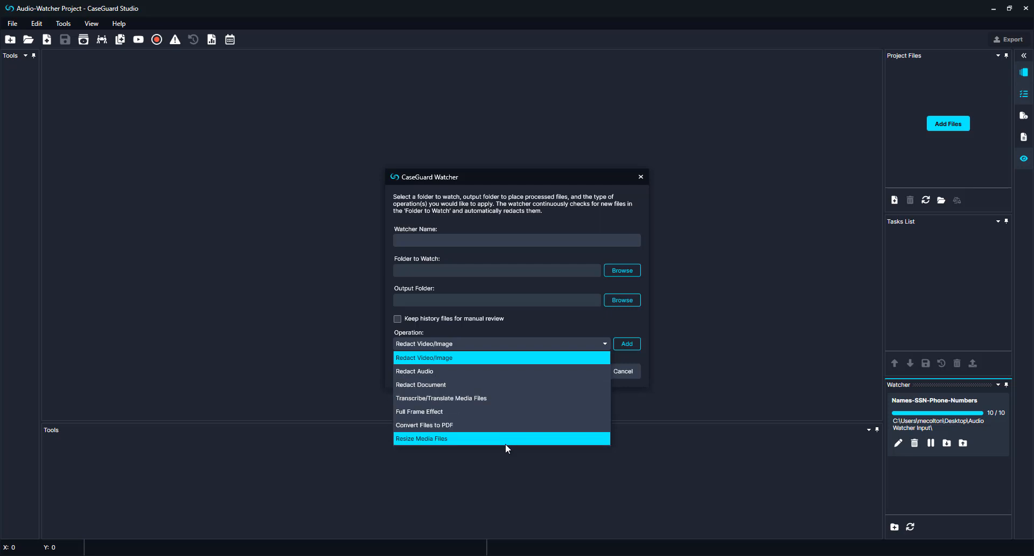
left_click(526, 331)
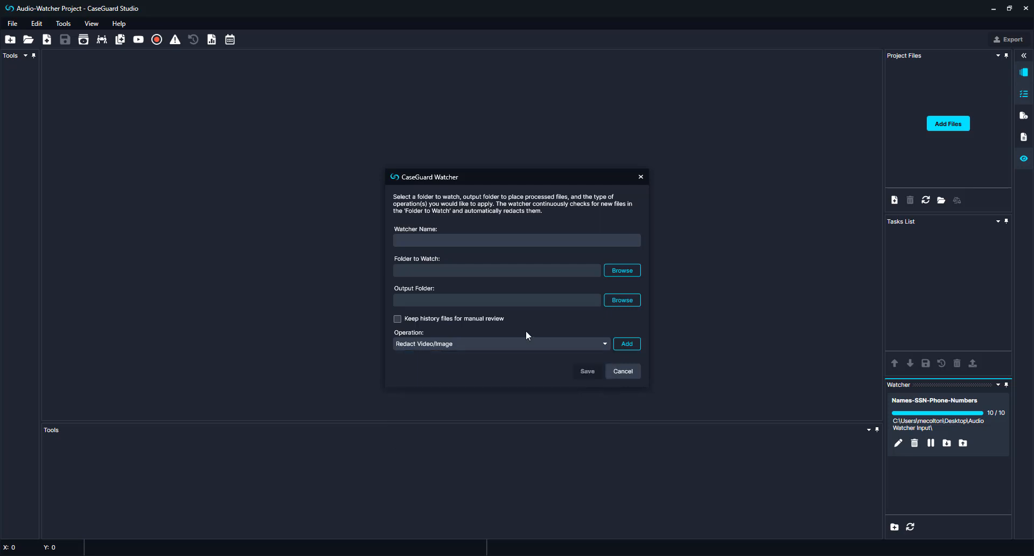